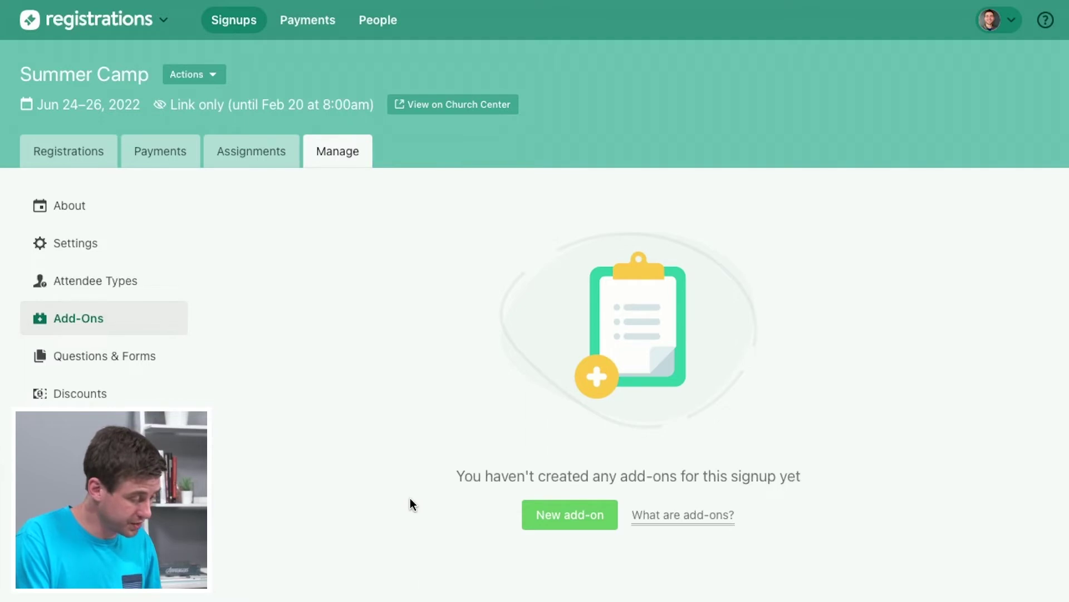
# - Start a new add-on for the Summer Camp signup
pyautogui.click(566, 524)
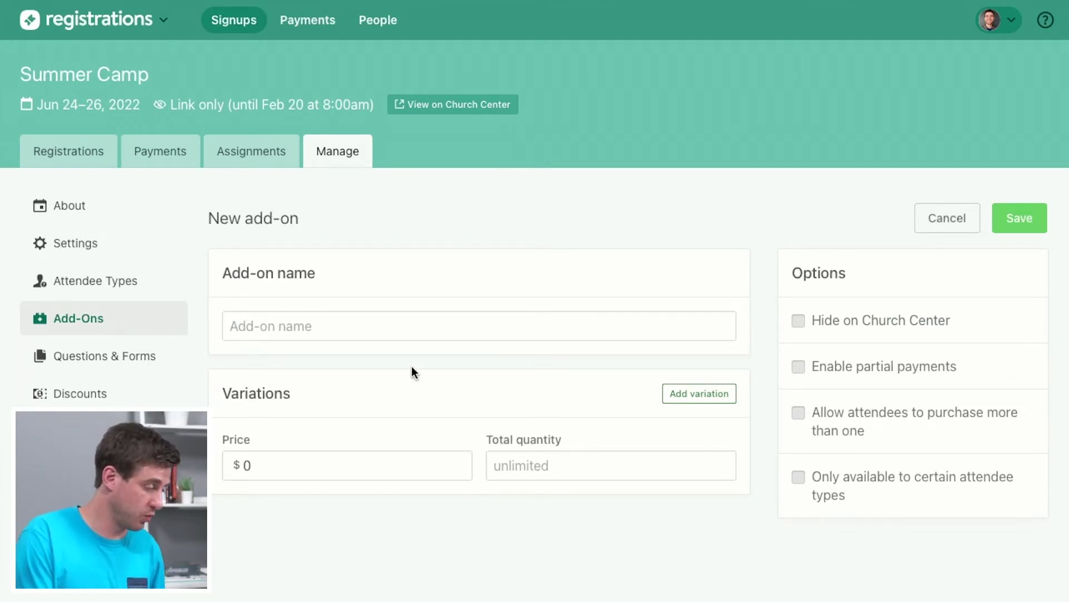
# - Name the new add-on 'Camp Shirts'
pyautogui.click(376, 328)
pyautogui.write('Camp')
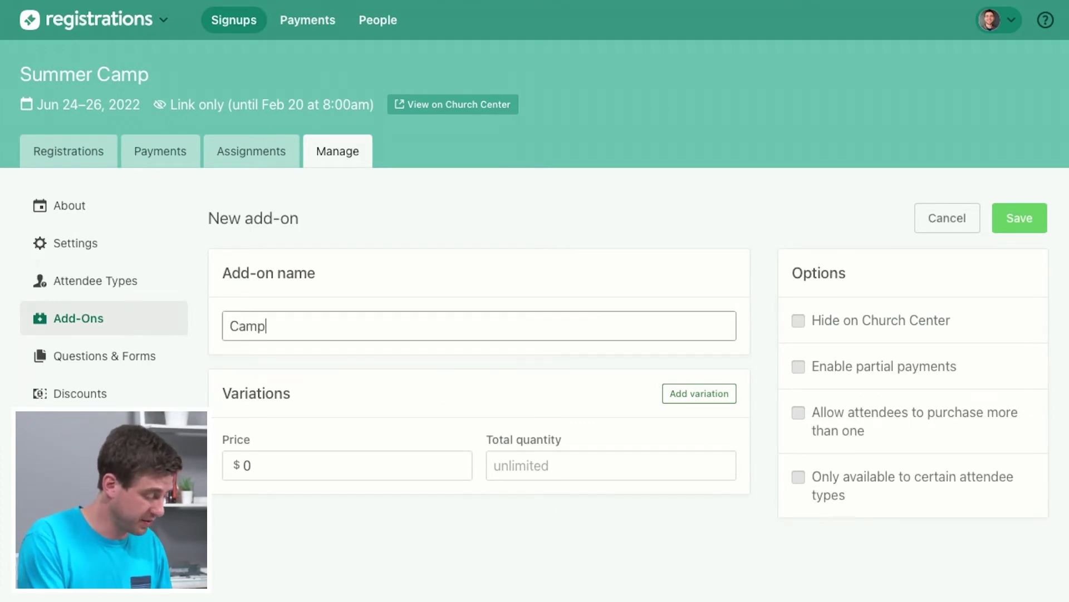
pyautogui.write(' Shirts')
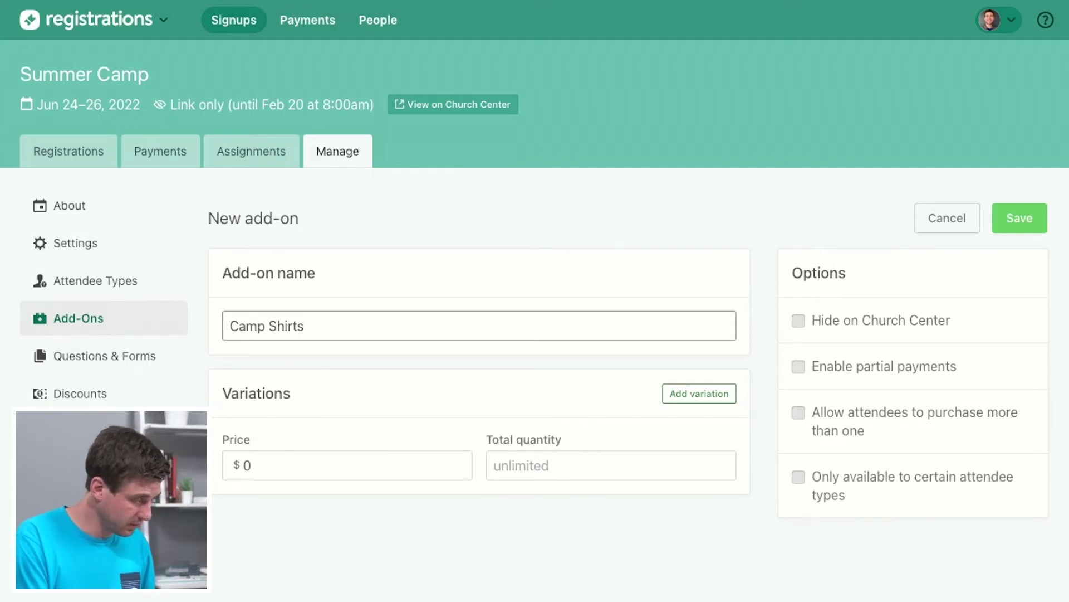
pyautogui.scroll(-2, 245, 351)
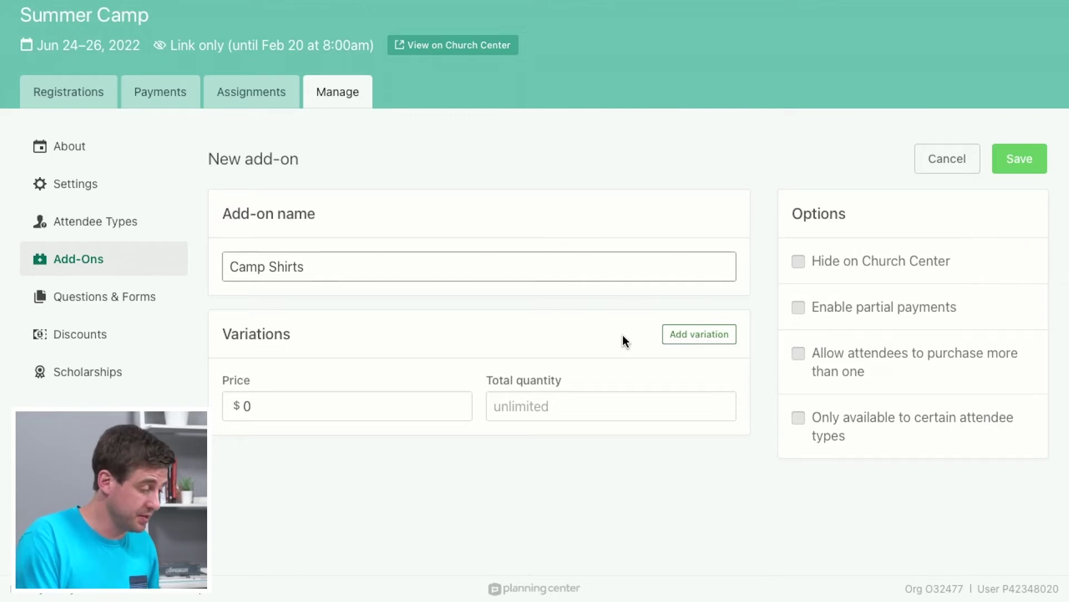
# - Split Camp Shirts into three variations named Small, Medium and Large
pyautogui.click(688, 341)
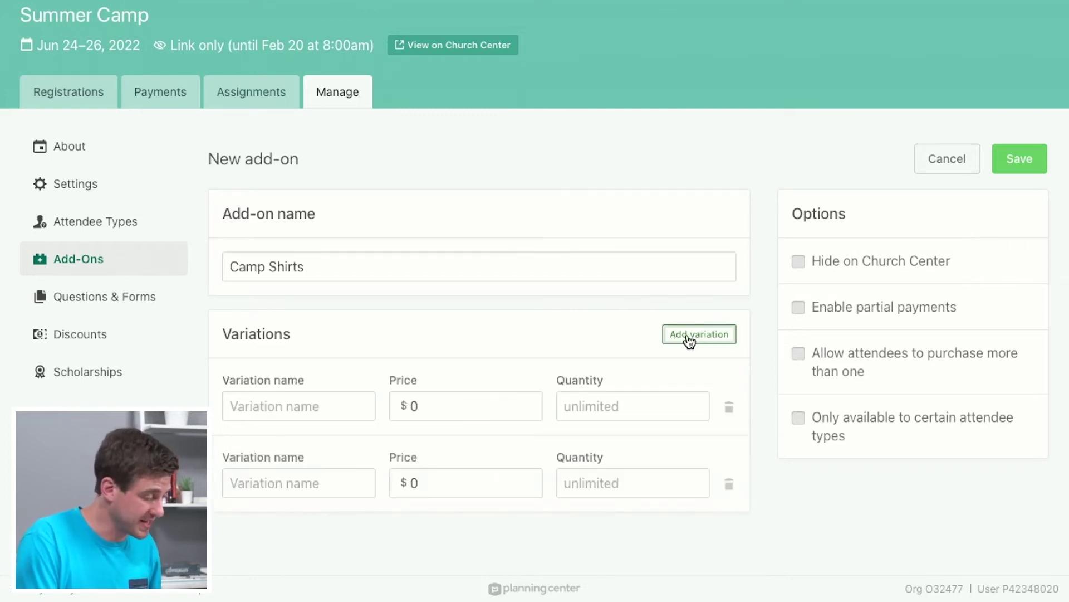
pyautogui.click(690, 341)
pyautogui.scroll(-1, 491, 350)
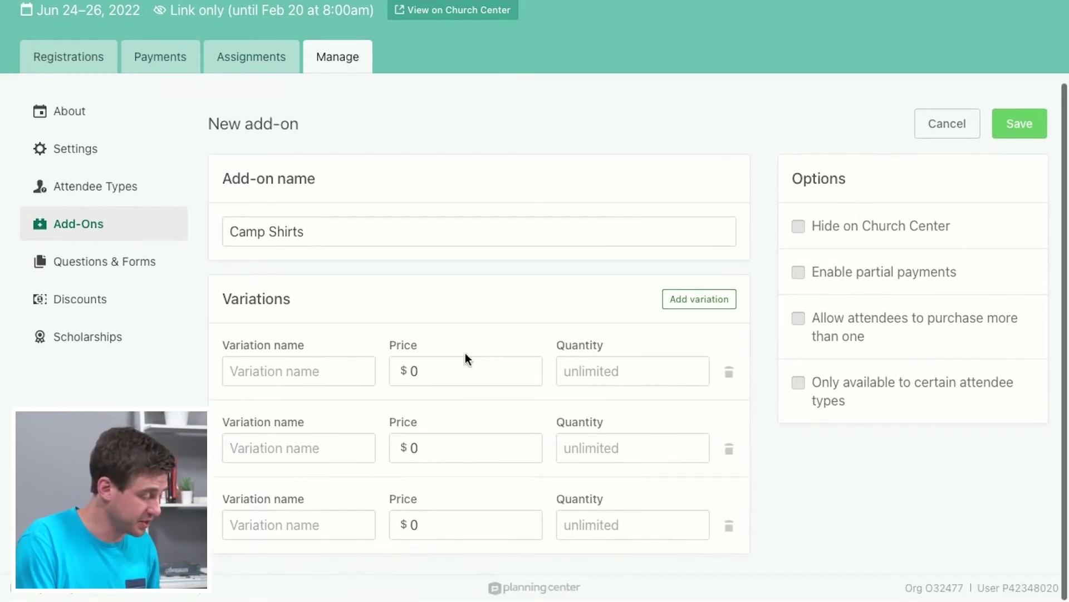
pyautogui.click(293, 376)
pyautogui.write('Small')
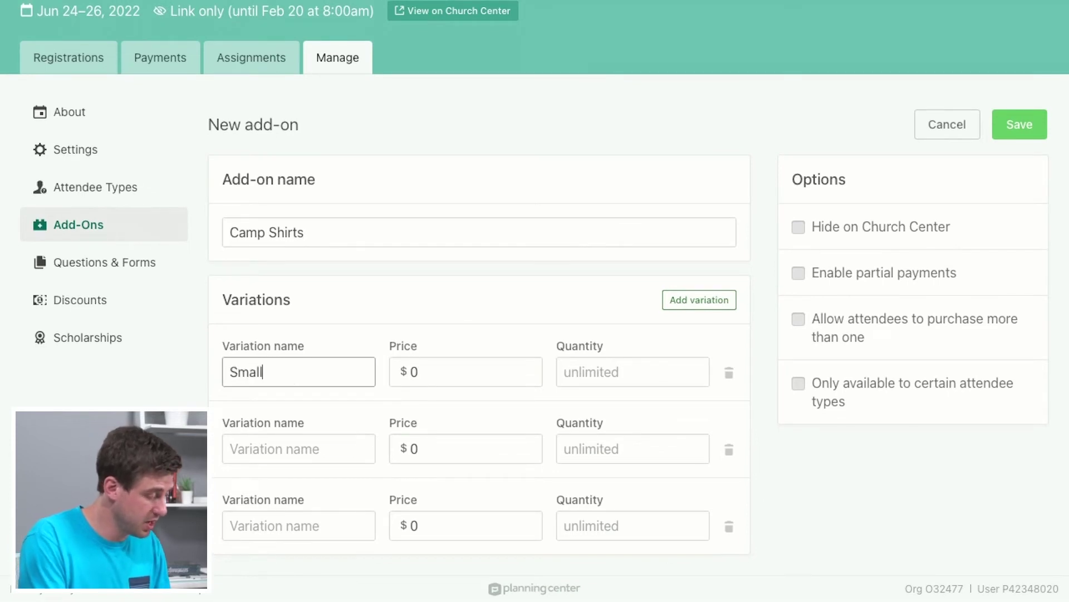
pyautogui.click(285, 443)
pyautogui.write('Medium')
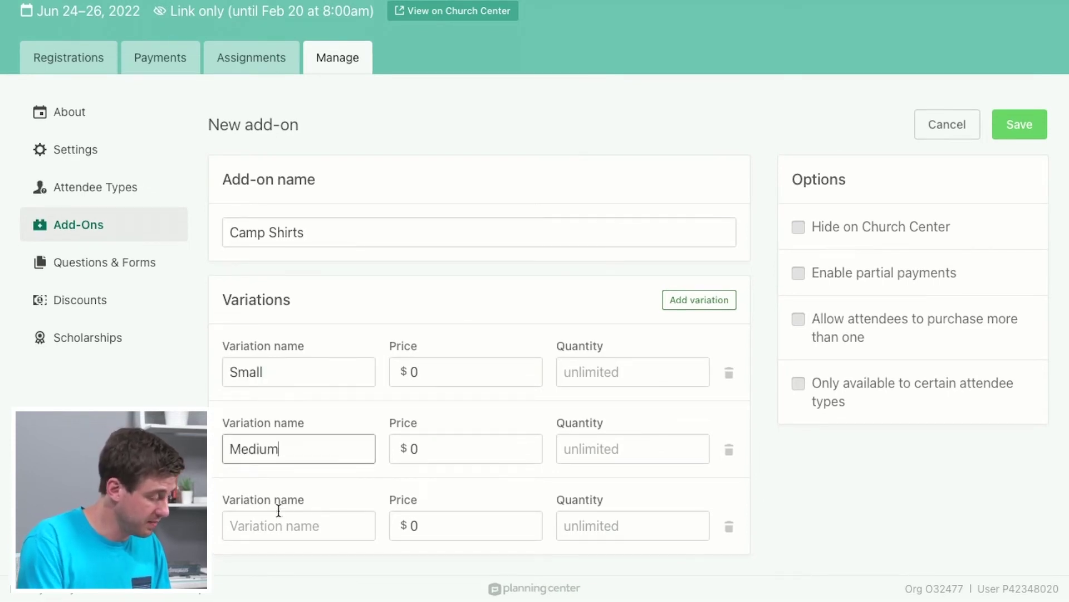
pyautogui.click(280, 525)
pyautogui.write('Large')
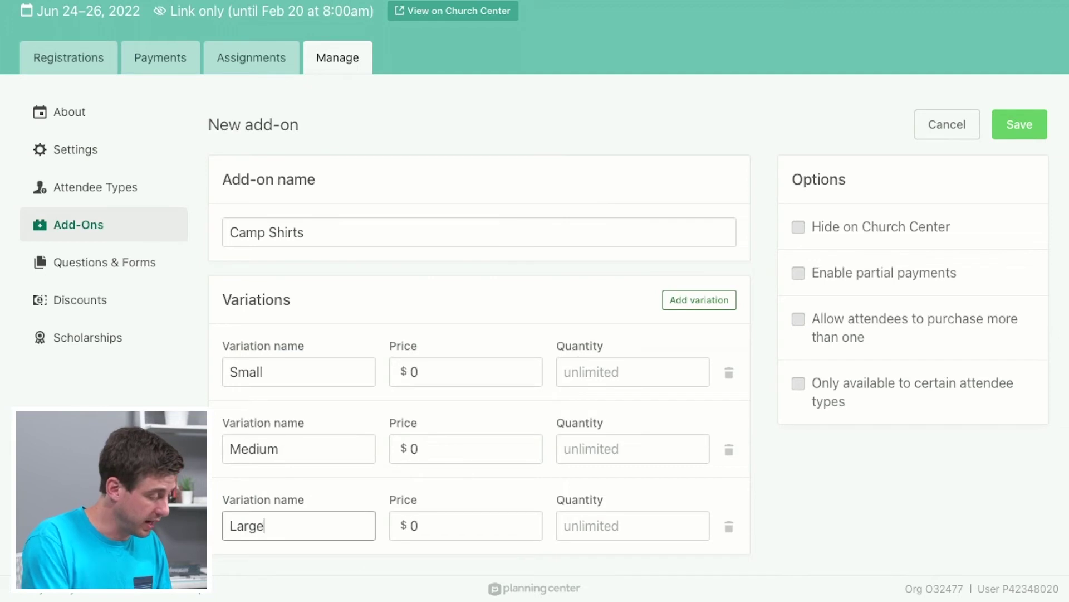
# - Price the Small, Medium and Large variations at $10 each
pyautogui.click(409, 373)
pyautogui.write('1')
pyautogui.click(410, 452)
pyautogui.write('1')
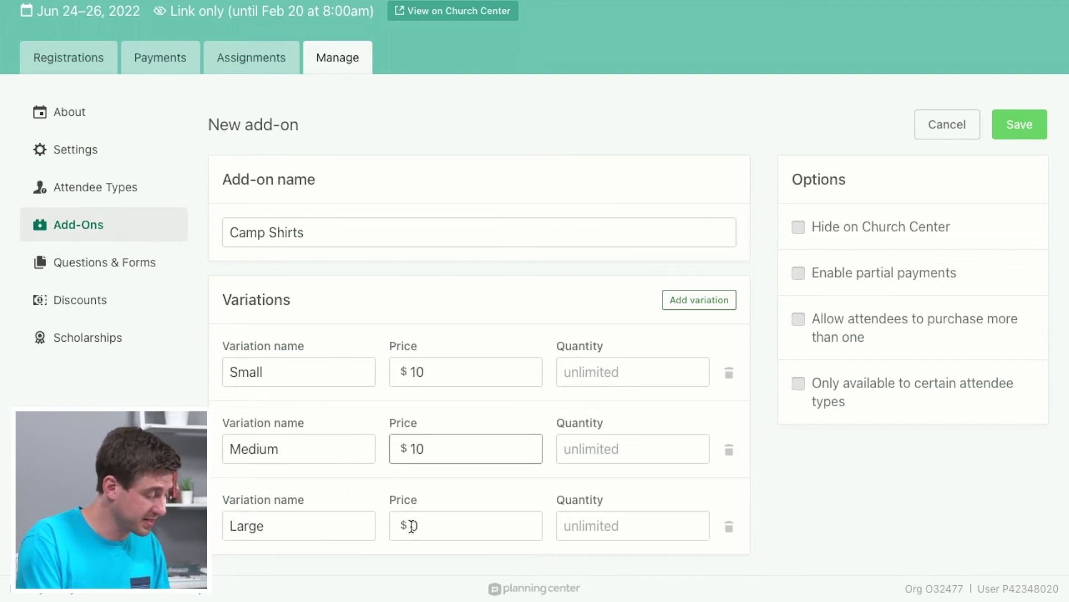
pyautogui.click(412, 525)
pyautogui.write('1')
pyautogui.click(445, 498)
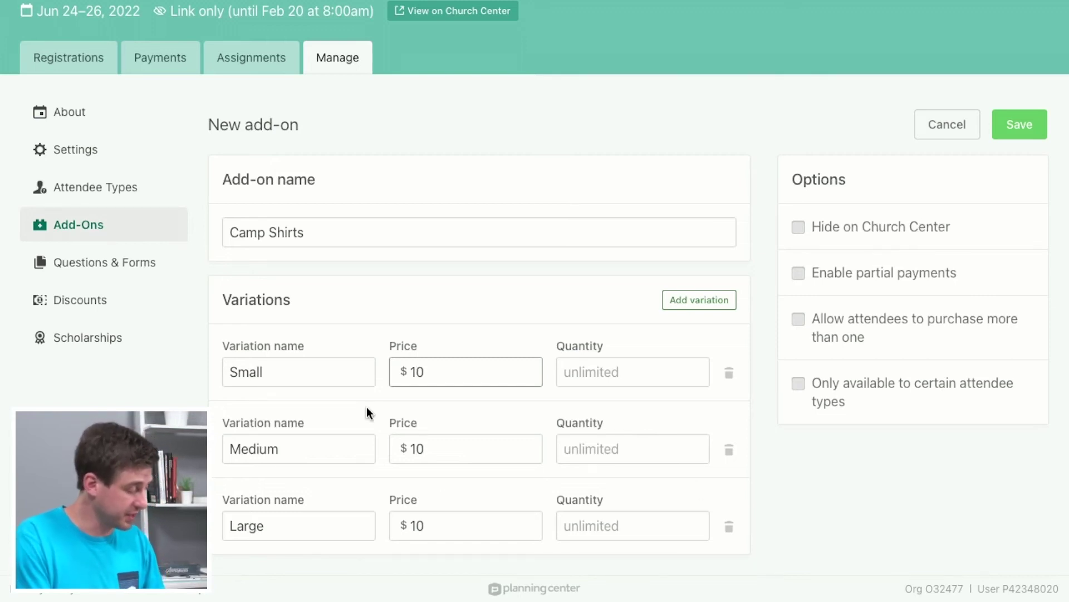
pyautogui.click(512, 292)
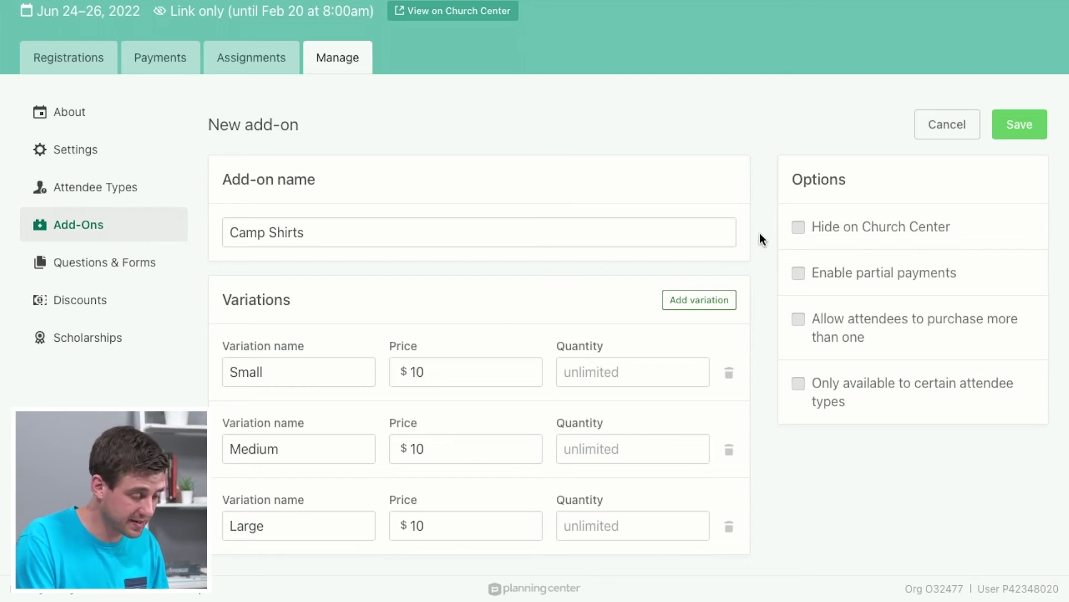
pyautogui.scroll(2, 759, 233)
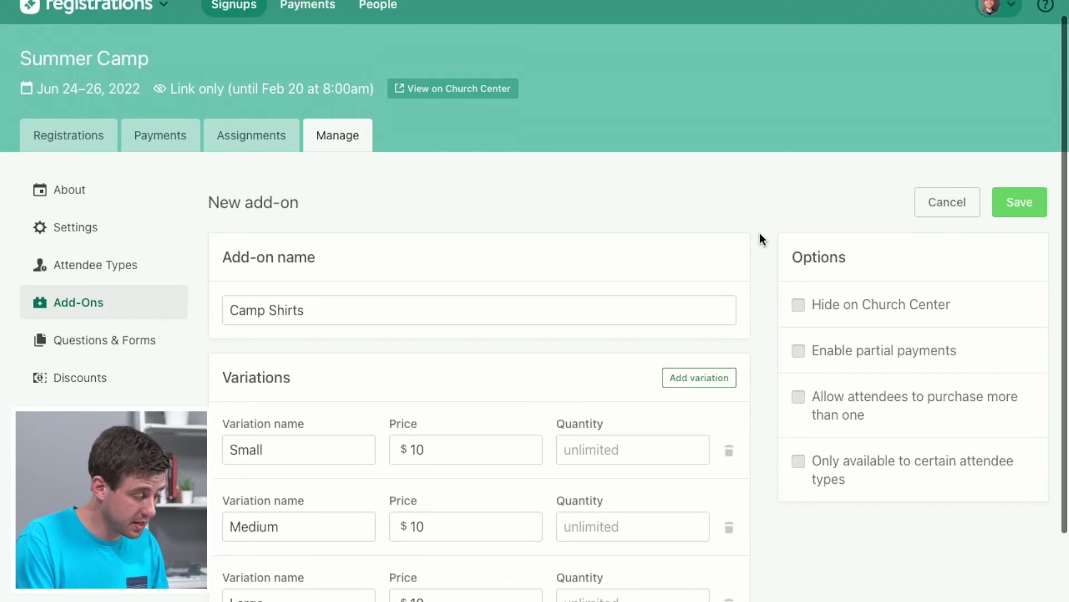